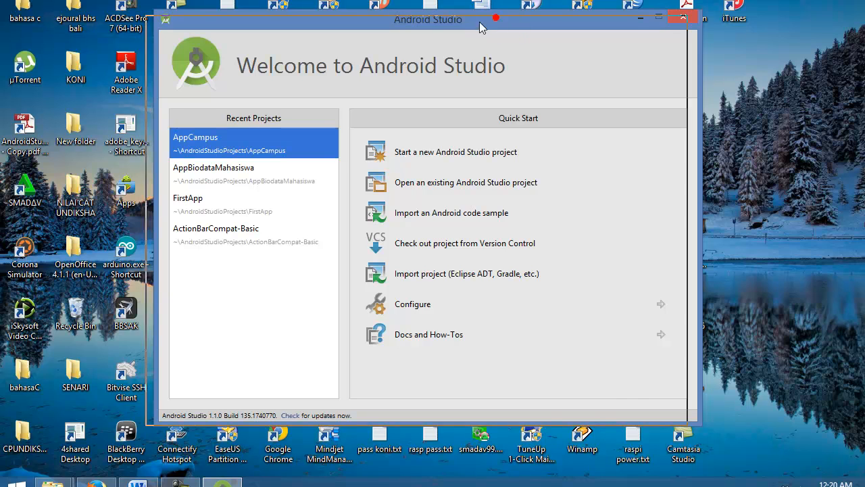
Start a new Android Studio project and set its application name to AppUNDIKSHA
{"action": "left_click_drag", "start_coordinate": [497, 15], "coordinate": [403, 40]}
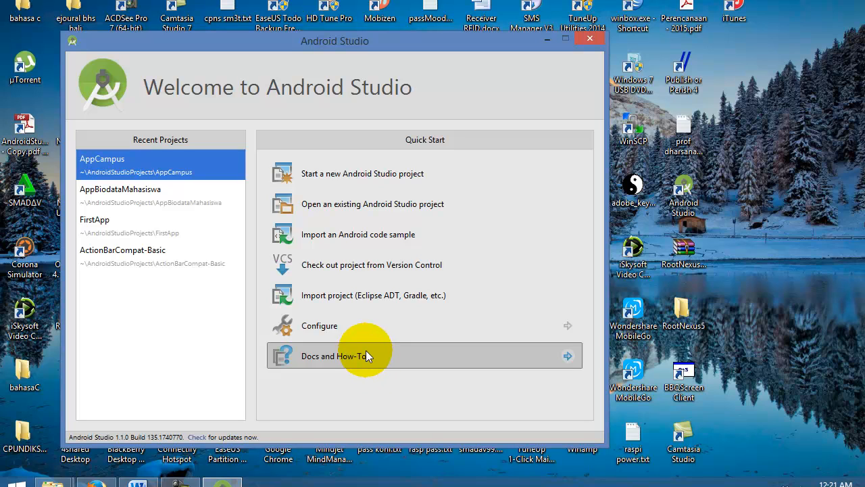
{"action": "left_click", "coordinate": [423, 180]}
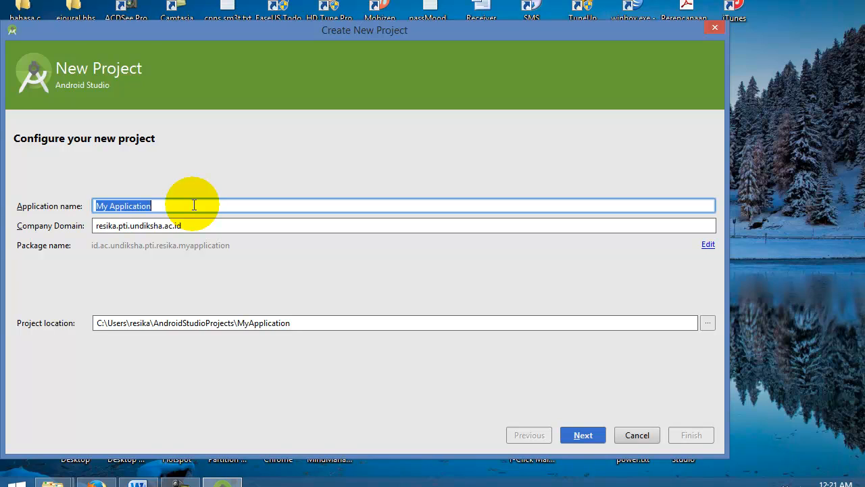
{"action": "type", "text": "App"}
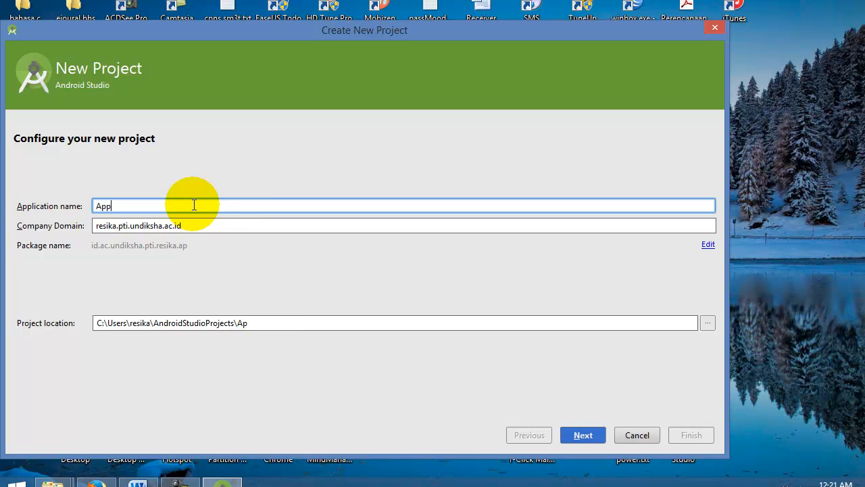
{"action": "type", "text": "UNDIKS"}
{"action": "type", "text": "H"}
{"action": "key", "text": "BackSpace"}
{"action": "type", "text": "SHA"}
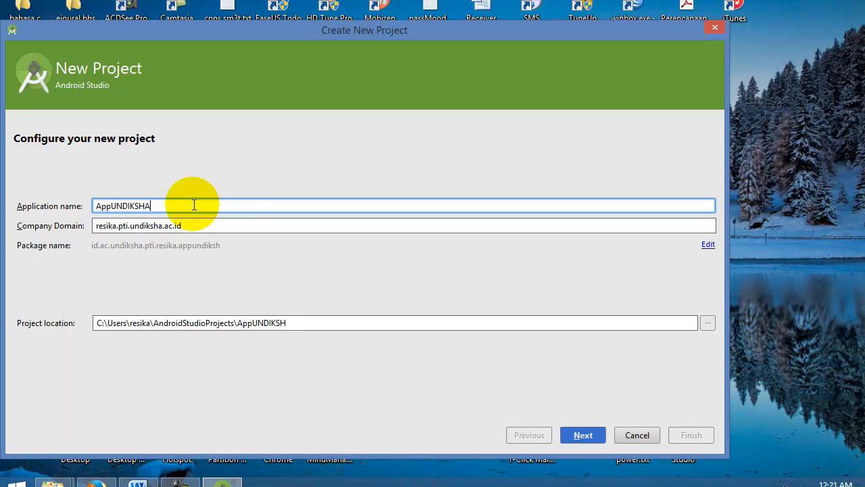
{"action": "key", "text": "Tab"}
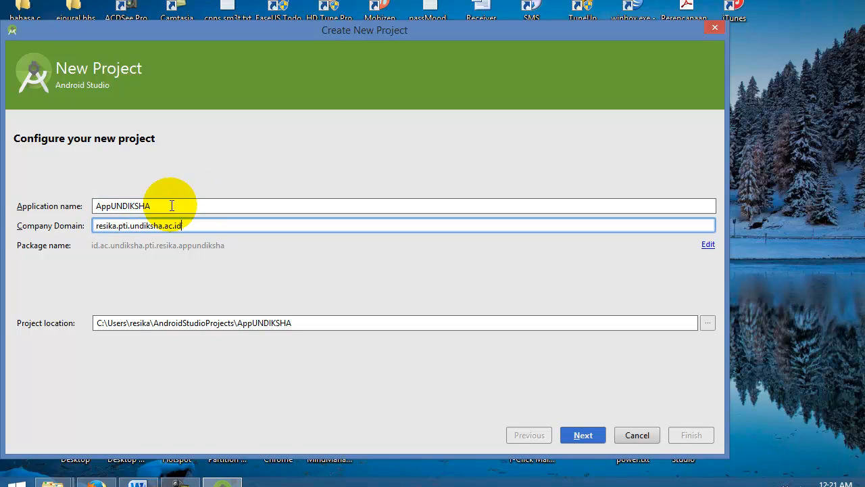
Keep the suggested company domain and project location, and continue to the target device settings
{"action": "double_click", "coordinate": [100, 226]}
{"action": "left_click", "coordinate": [202, 228]}
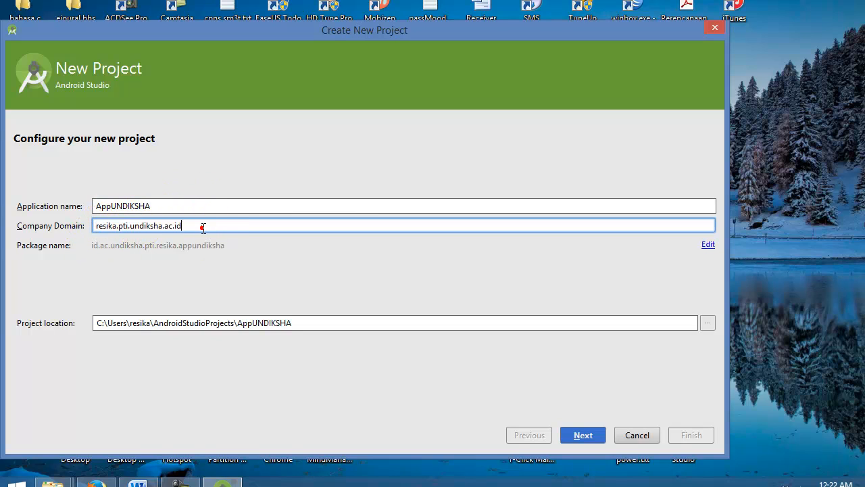
{"action": "left_click", "coordinate": [203, 228]}
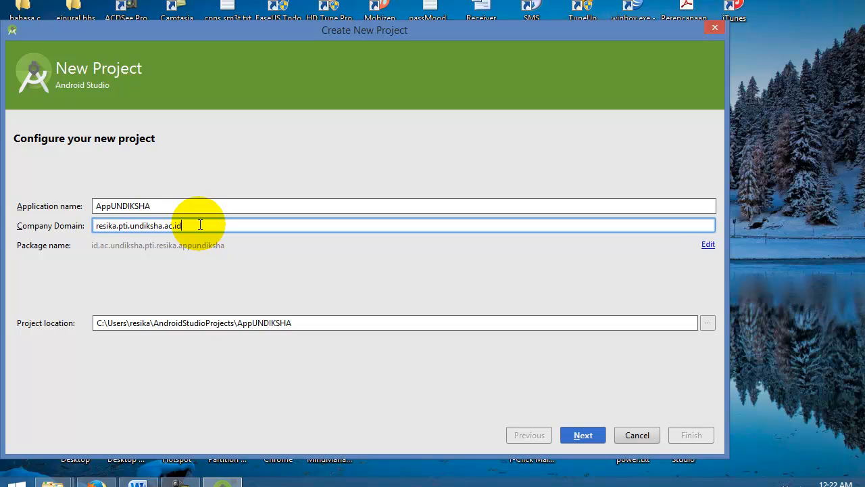
{"action": "double_click", "coordinate": [134, 227]}
{"action": "left_click", "coordinate": [242, 227]}
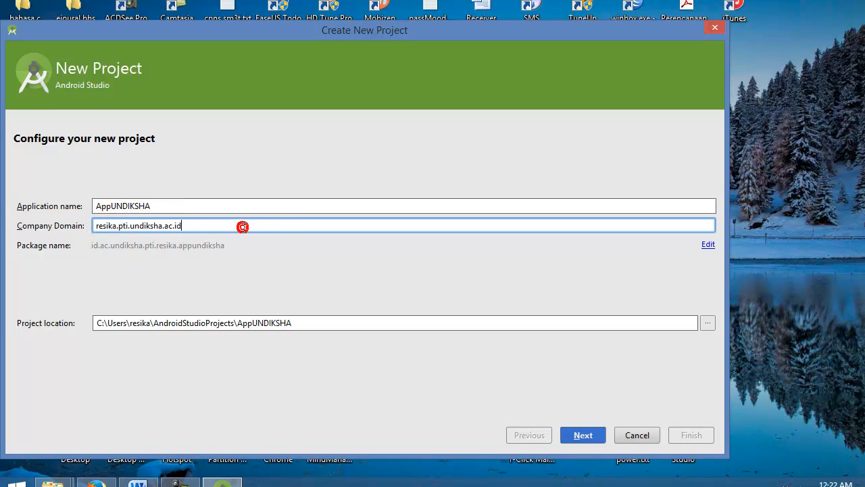
{"action": "double_click", "coordinate": [116, 224]}
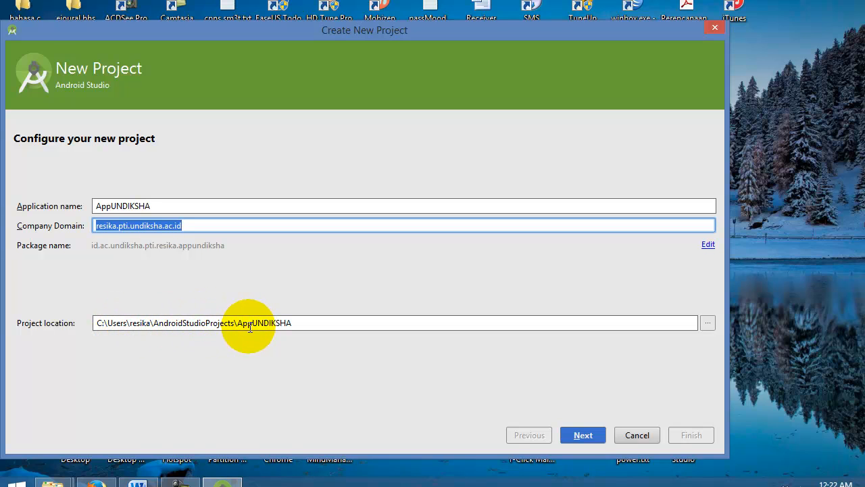
{"action": "left_click", "coordinate": [578, 440]}
{"action": "left_click_drag", "start_coordinate": [316, 34], "coordinate": [376, 42]}
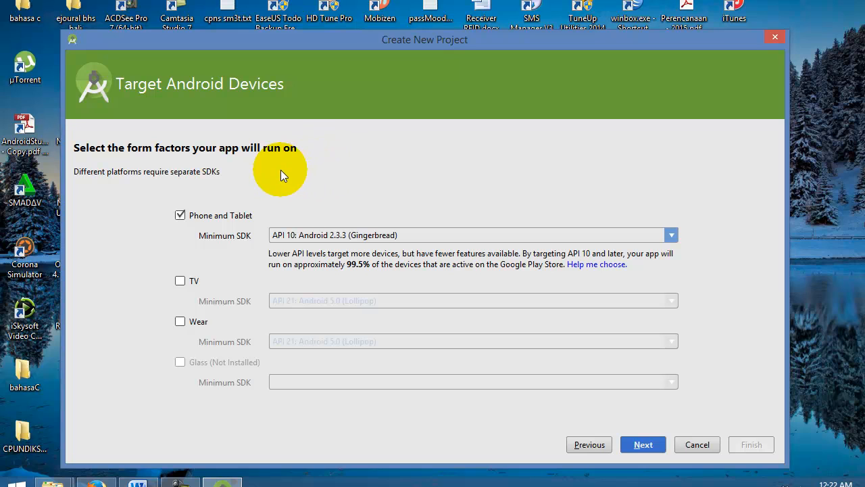
Examine the Android API version distribution, comparing the features of Froyo, Gingerbread, Ice Cream Sandwich and Jelly Bean
{"action": "left_click", "coordinate": [572, 264]}
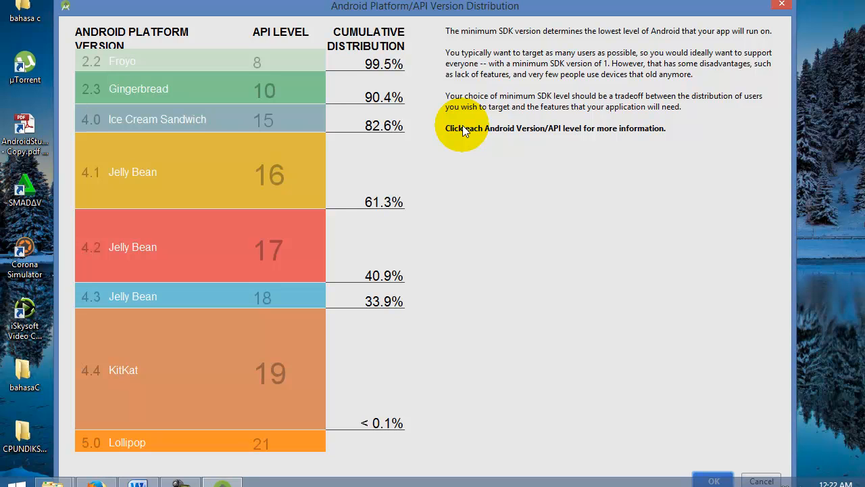
{"action": "left_click", "coordinate": [159, 88]}
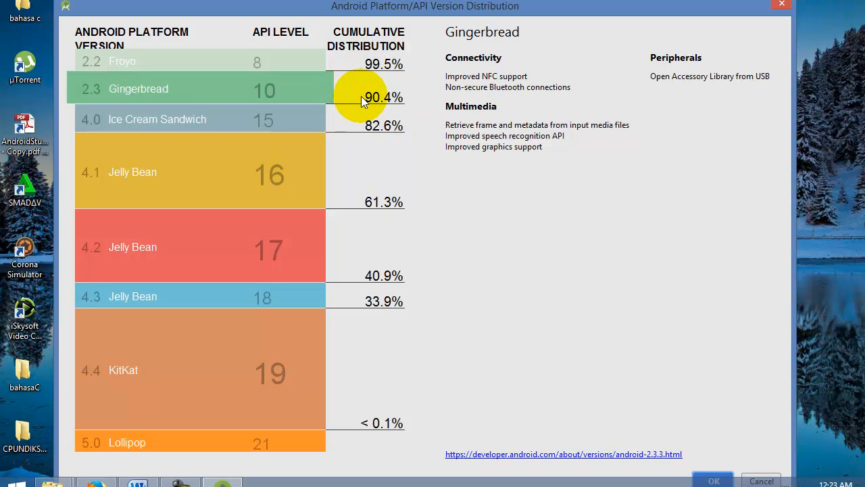
{"action": "left_click", "coordinate": [231, 61]}
{"action": "left_click", "coordinate": [250, 93]}
{"action": "left_click", "coordinate": [222, 123]}
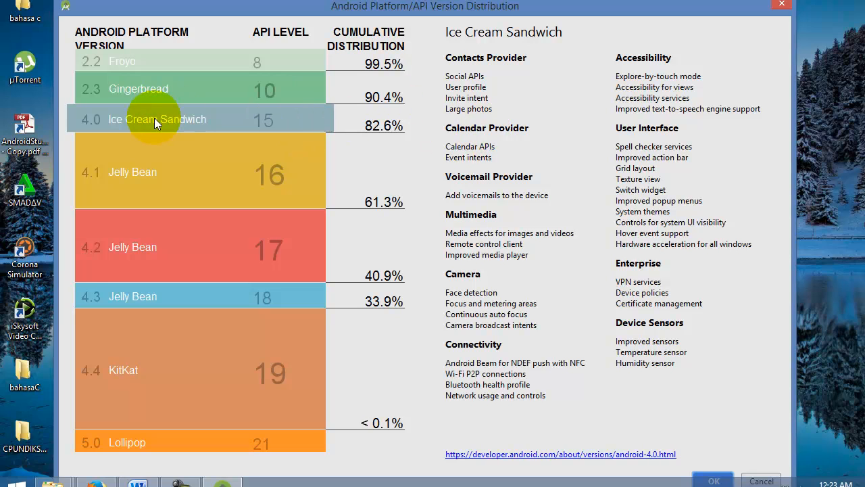
{"action": "left_click", "coordinate": [154, 99]}
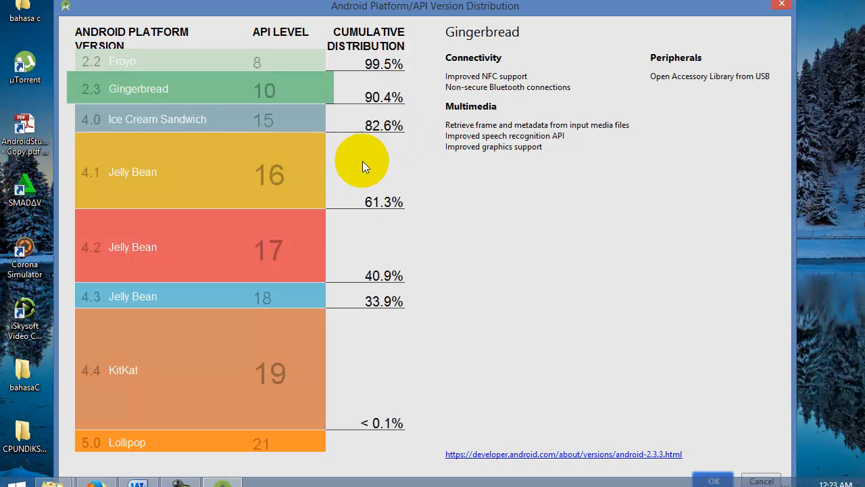
{"action": "left_click", "coordinate": [195, 190]}
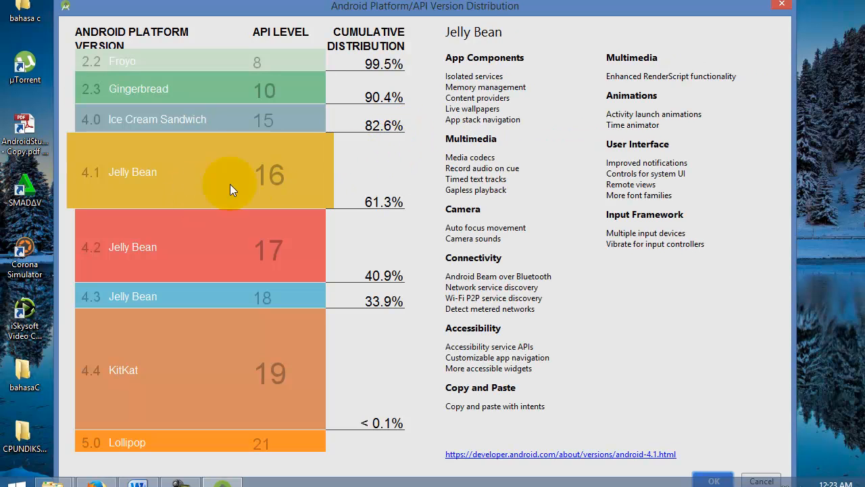
{"action": "left_click", "coordinate": [266, 233]}
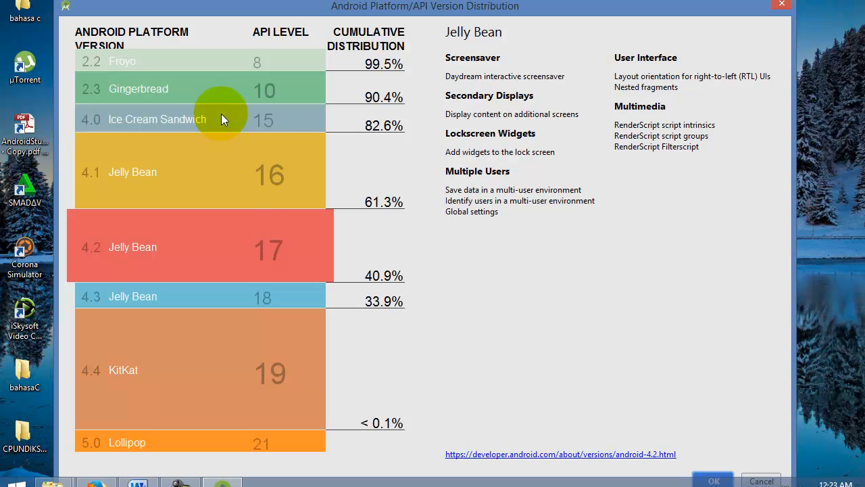
{"action": "left_click", "coordinate": [222, 115]}
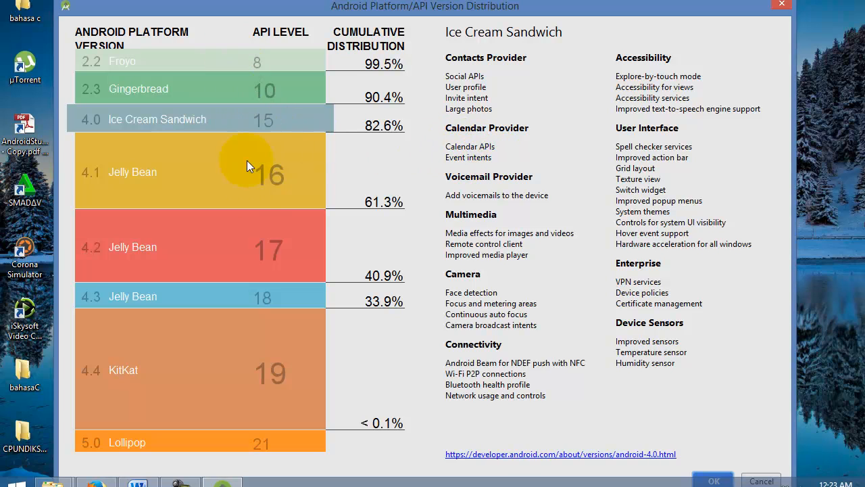
{"action": "left_click", "coordinate": [214, 95]}
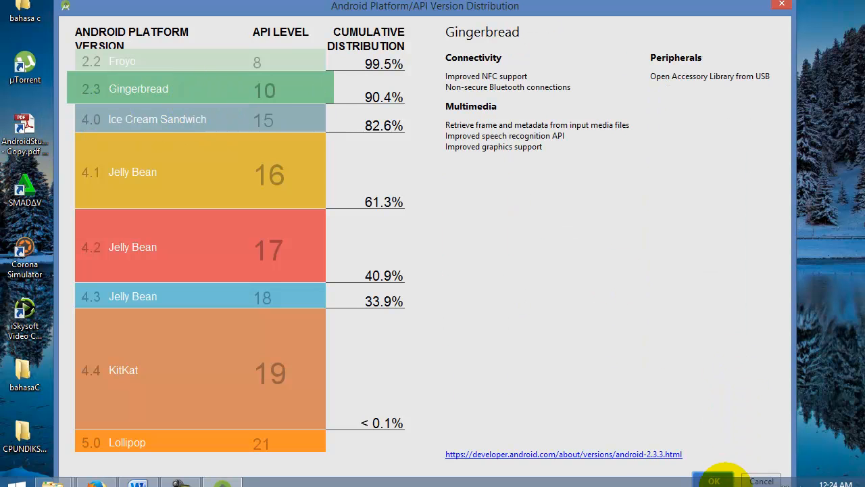
{"action": "left_click", "coordinate": [714, 480]}
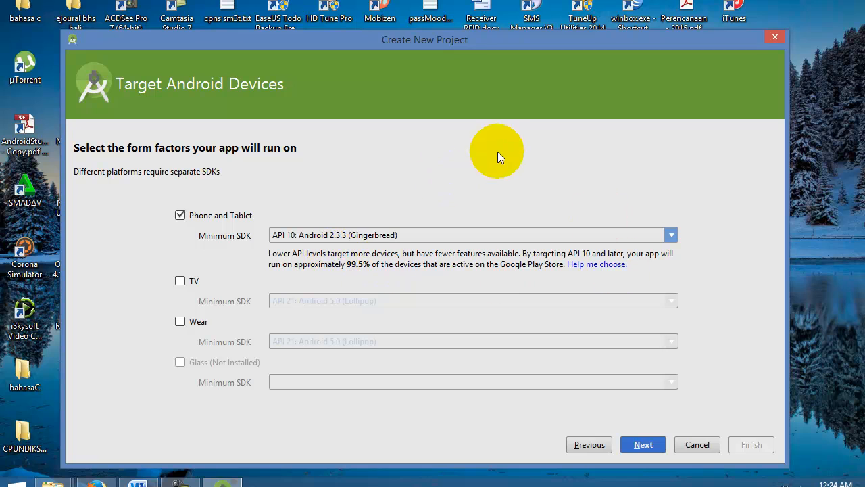
Create the project for Phone and Tablet at API 10 with a Blank Activity named MainActivity, and dismiss the startup tips
{"action": "left_click", "coordinate": [654, 444]}
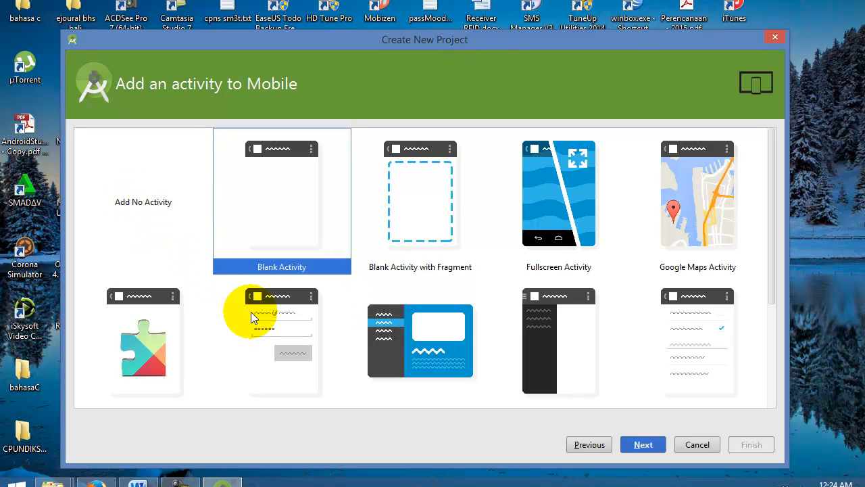
{"action": "left_click", "coordinate": [639, 447]}
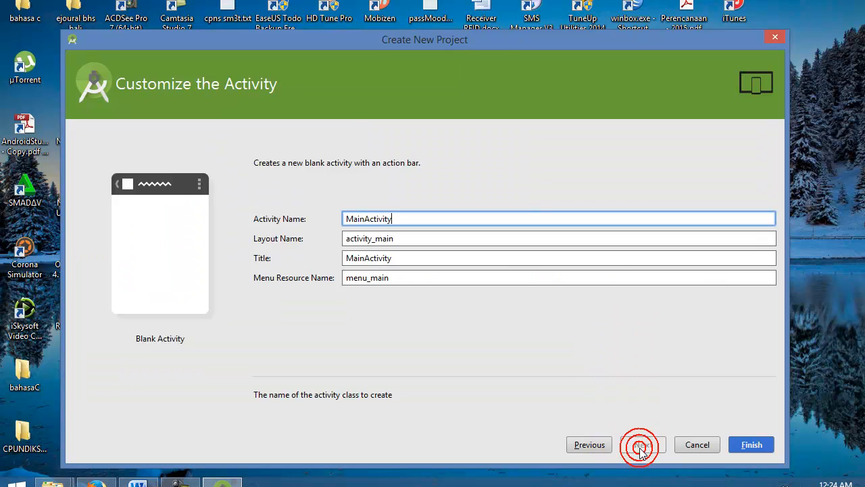
{"action": "double_click", "coordinate": [371, 215]}
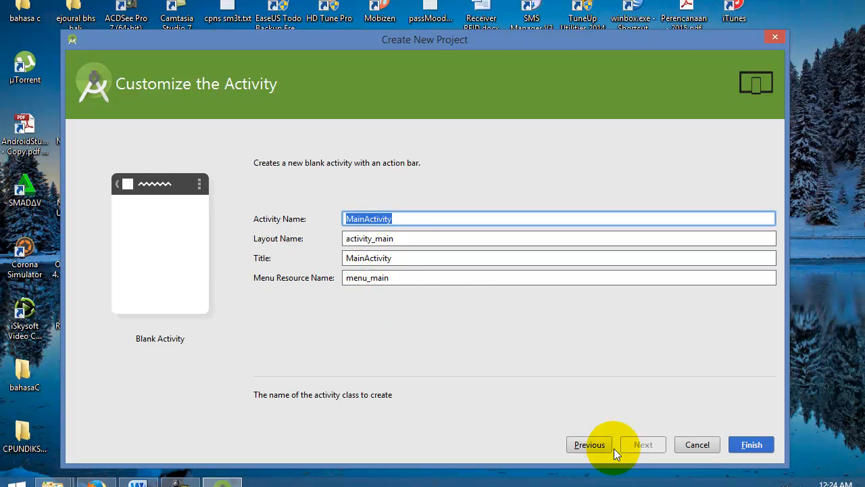
{"action": "left_click", "coordinate": [737, 445]}
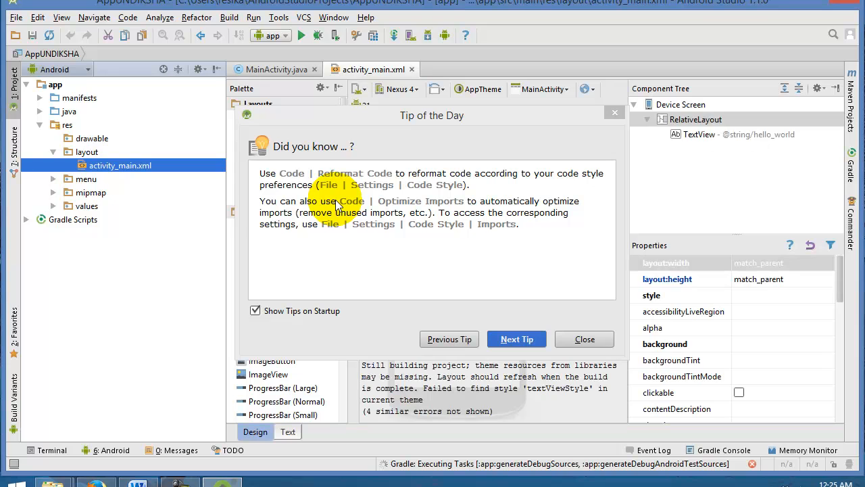
{"action": "left_click", "coordinate": [520, 338]}
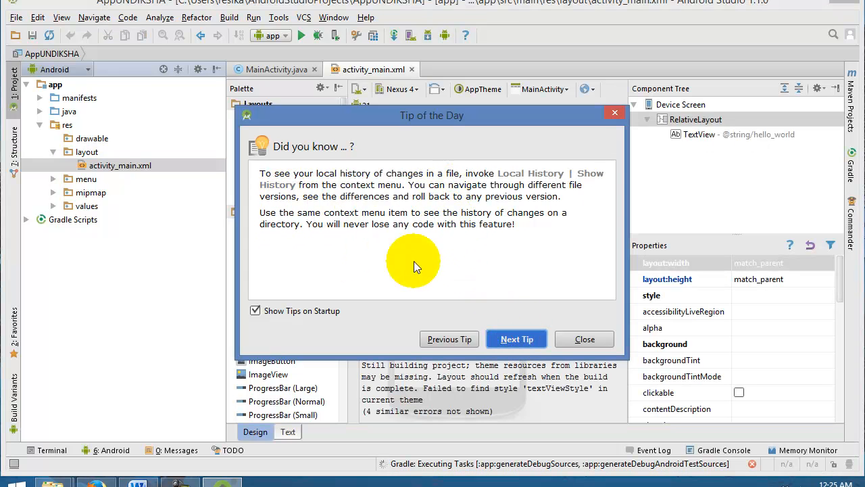
{"action": "left_click", "coordinate": [586, 339]}
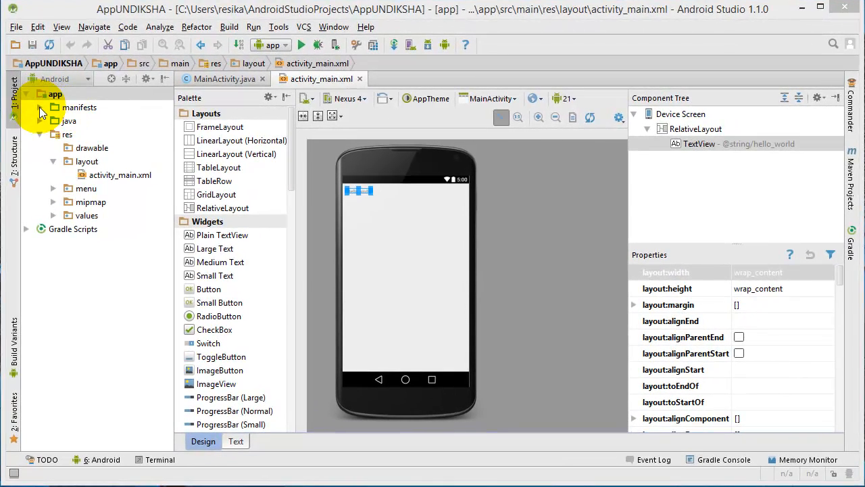
Expand the manifests and java folders of the app module, and open the MainActivity class to review its code
{"action": "left_click", "coordinate": [44, 107]}
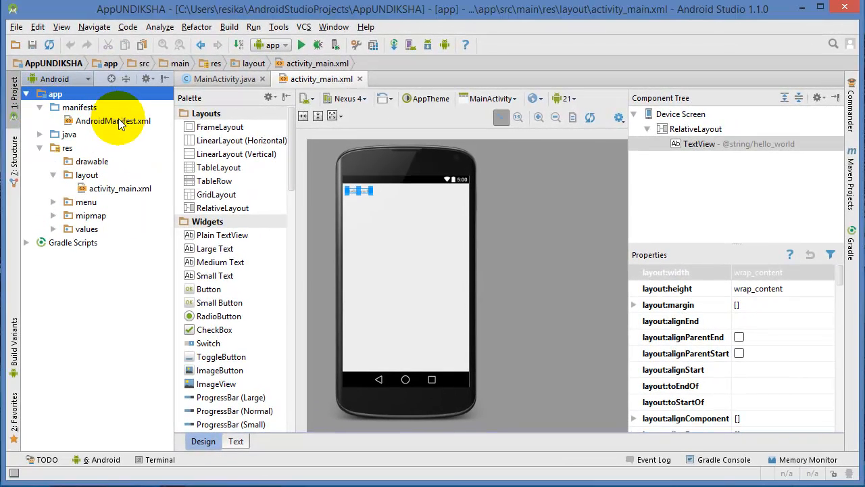
{"action": "left_click", "coordinate": [35, 137]}
{"action": "left_click", "coordinate": [39, 134]}
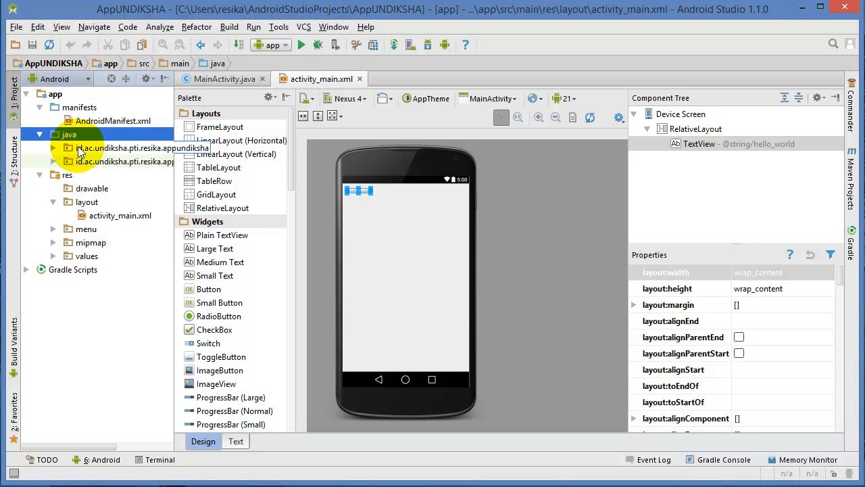
{"action": "left_click", "coordinate": [51, 148]}
{"action": "left_click", "coordinate": [118, 162]}
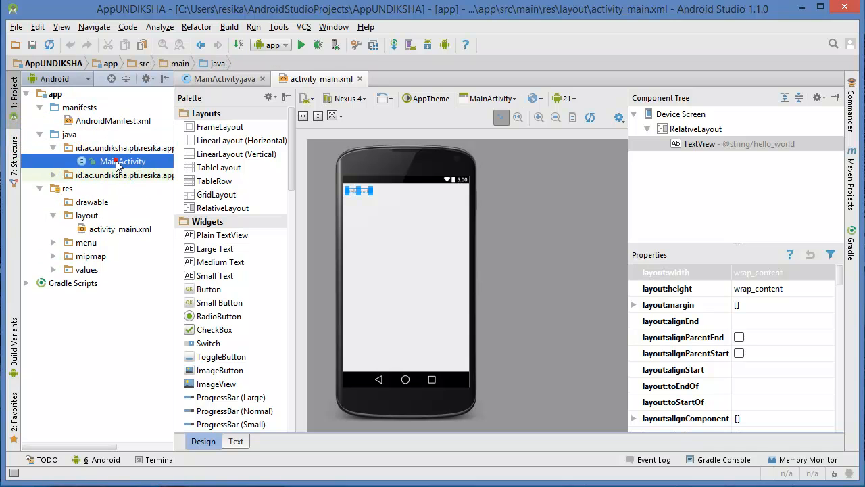
{"action": "double_click", "coordinate": [118, 163]}
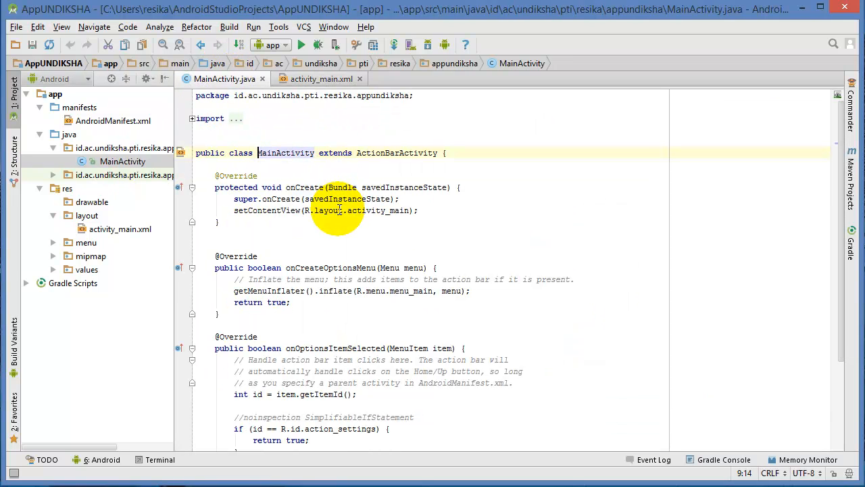
{"action": "left_click", "coordinate": [330, 279]}
{"action": "scroll", "coordinate": [329, 279], "scroll_direction": "down", "scroll_amount": 1}
{"action": "scroll", "coordinate": [330, 279], "scroll_direction": "up", "scroll_amount": 1}
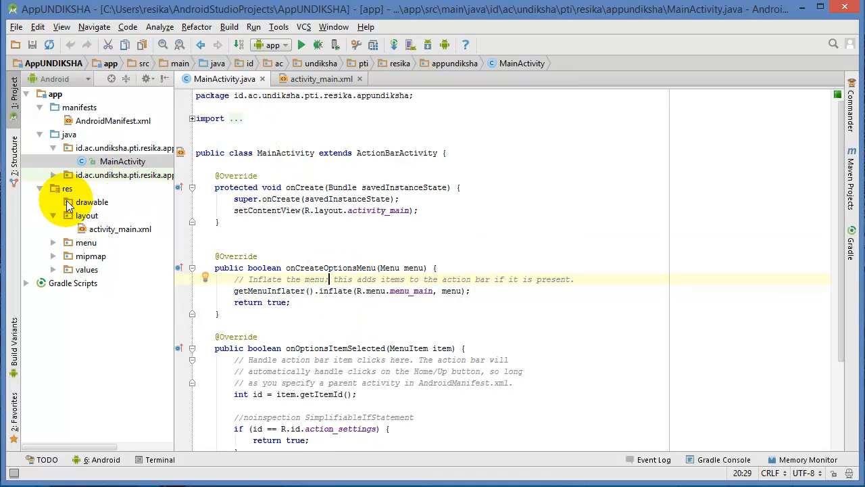
Open the activity_main.xml layout, show its XML source beside the preview, and highlight the whole RelativeLayout code
{"action": "left_click", "coordinate": [82, 216]}
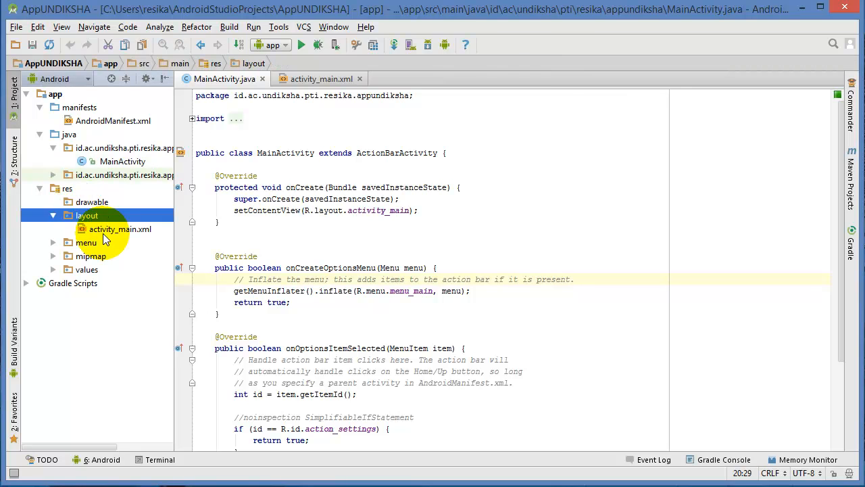
{"action": "left_click", "coordinate": [103, 230]}
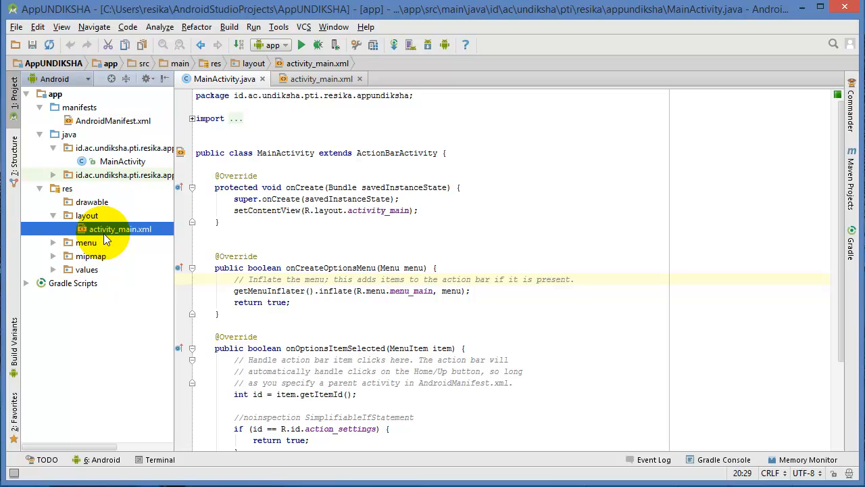
{"action": "double_click", "coordinate": [105, 230]}
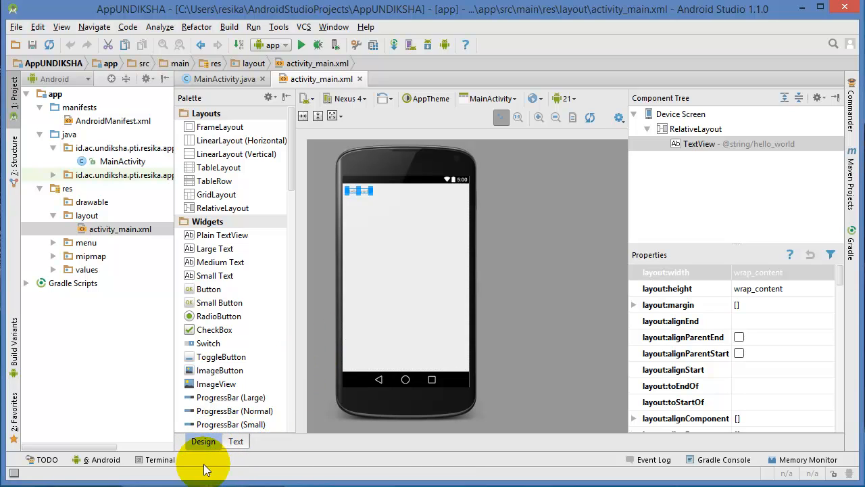
{"action": "left_click", "coordinate": [234, 443]}
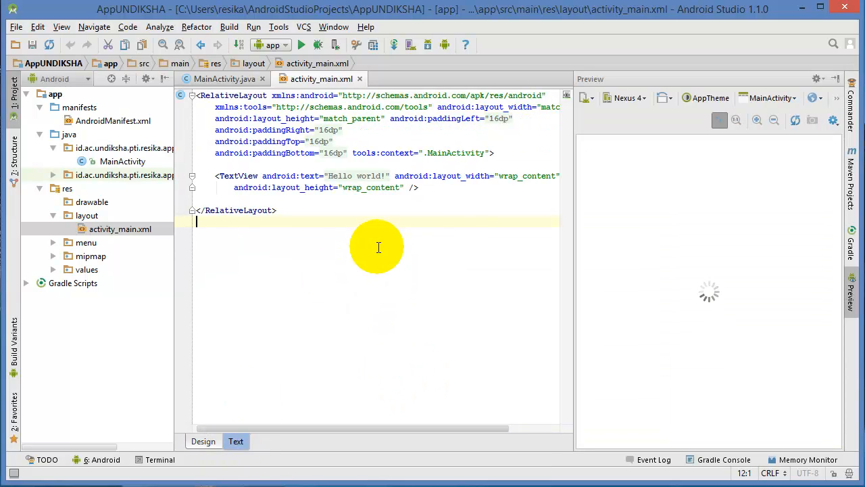
{"action": "left_click", "coordinate": [378, 242]}
{"action": "left_click_drag", "start_coordinate": [347, 240], "coordinate": [201, 95]}
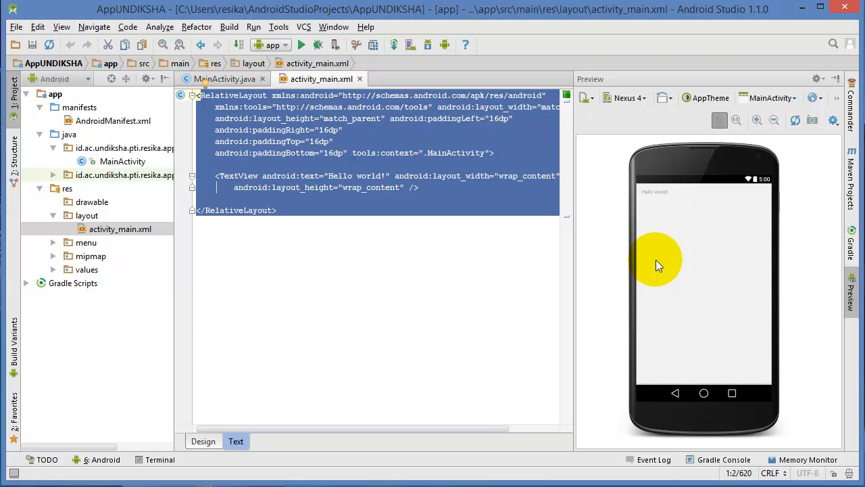
Show activity_main.xml in the Design view and examine the palette from Layouts through Custom, along with the layout's component tree
{"action": "left_click", "coordinate": [203, 441]}
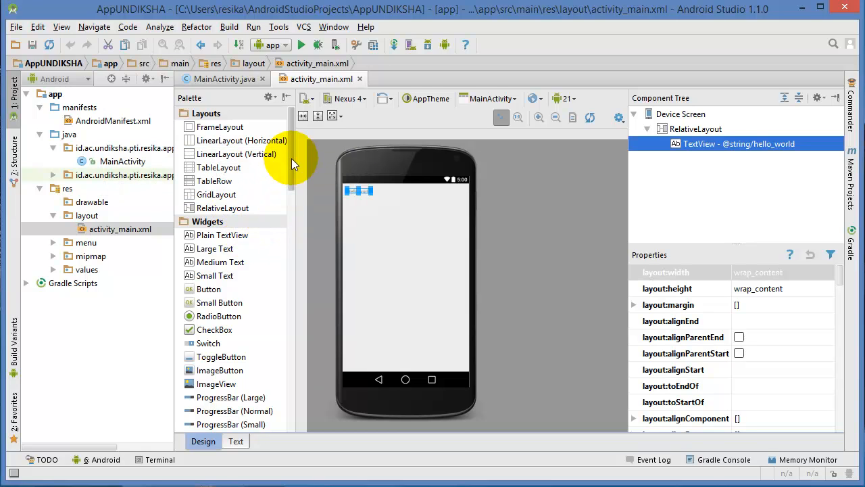
{"action": "left_click_drag", "start_coordinate": [291, 159], "coordinate": [290, 183]}
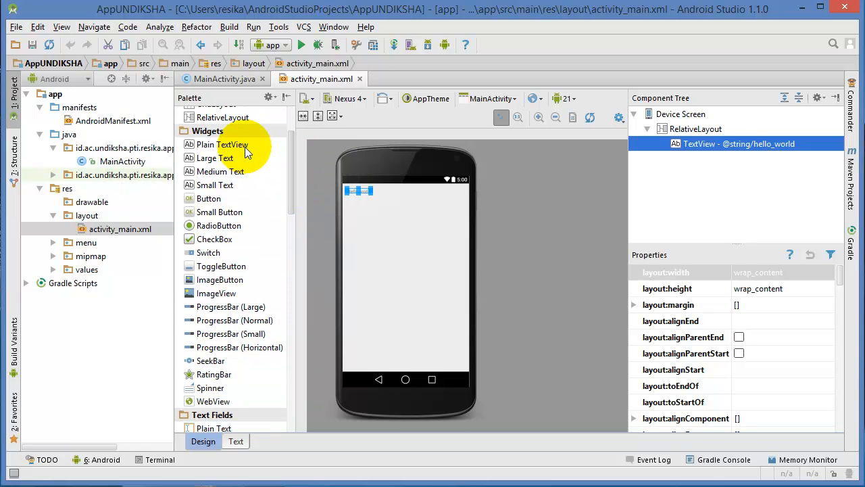
{"action": "left_click", "coordinate": [285, 188]}
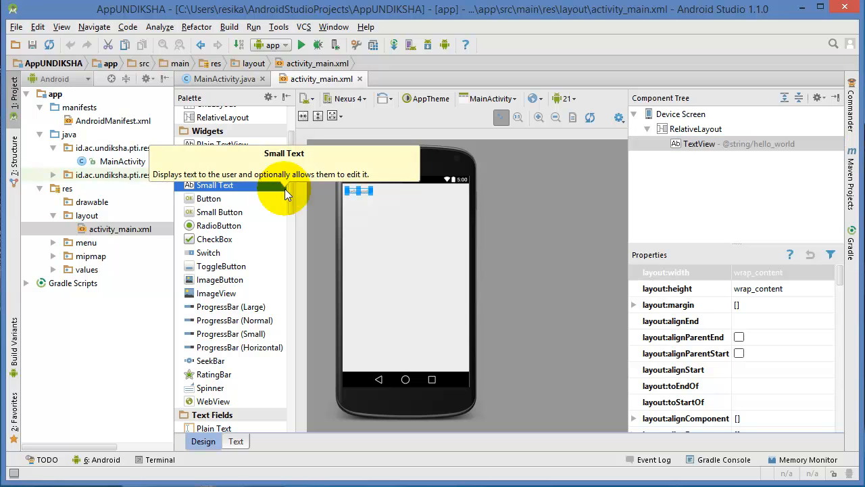
{"action": "left_click_drag", "start_coordinate": [290, 191], "coordinate": [274, 422]}
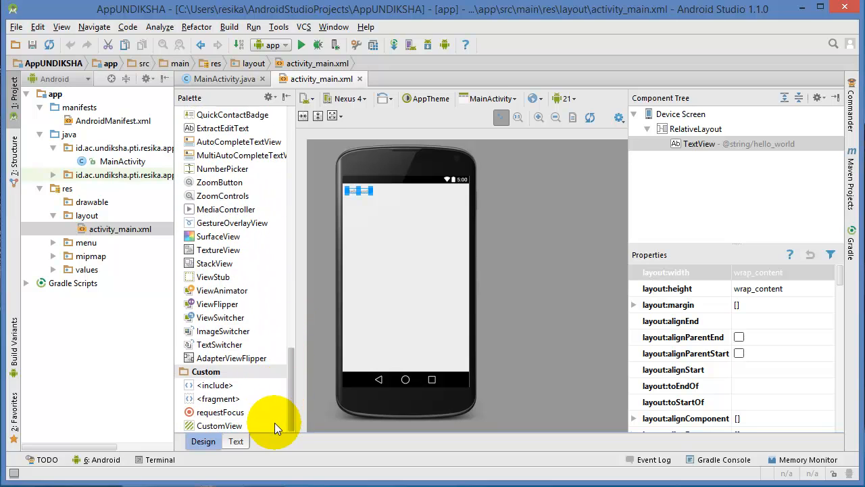
{"action": "left_click_drag", "start_coordinate": [432, 277], "coordinate": [161, 196]}
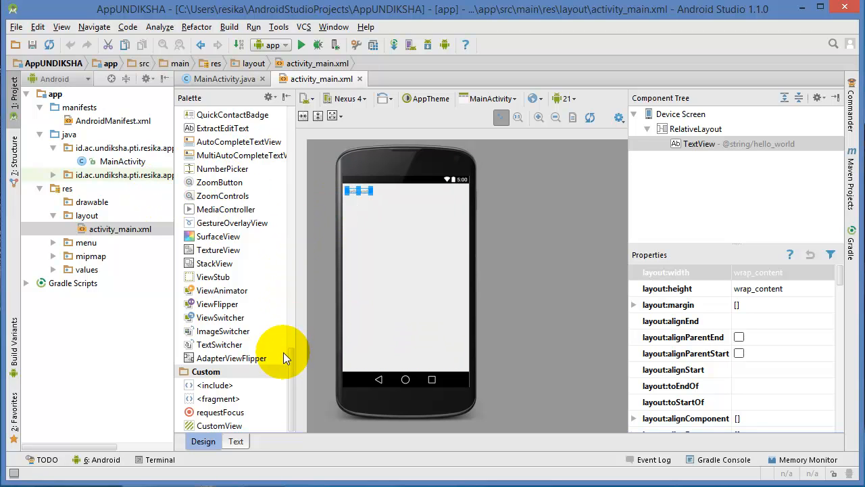
{"action": "left_click_drag", "start_coordinate": [288, 361], "coordinate": [289, 134]}
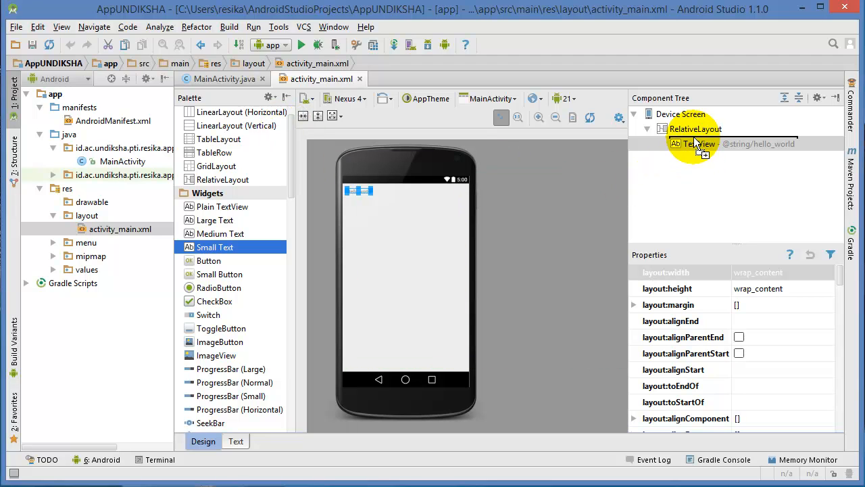
{"action": "left_click_drag", "start_coordinate": [690, 119], "coordinate": [702, 172]}
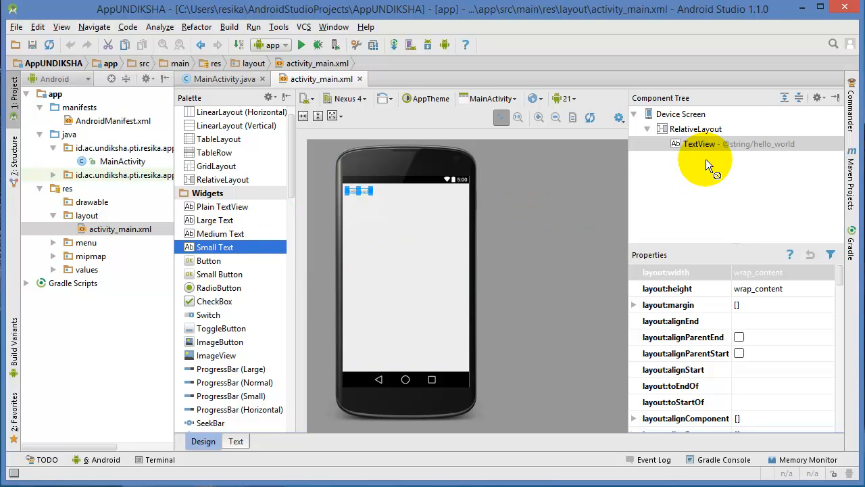